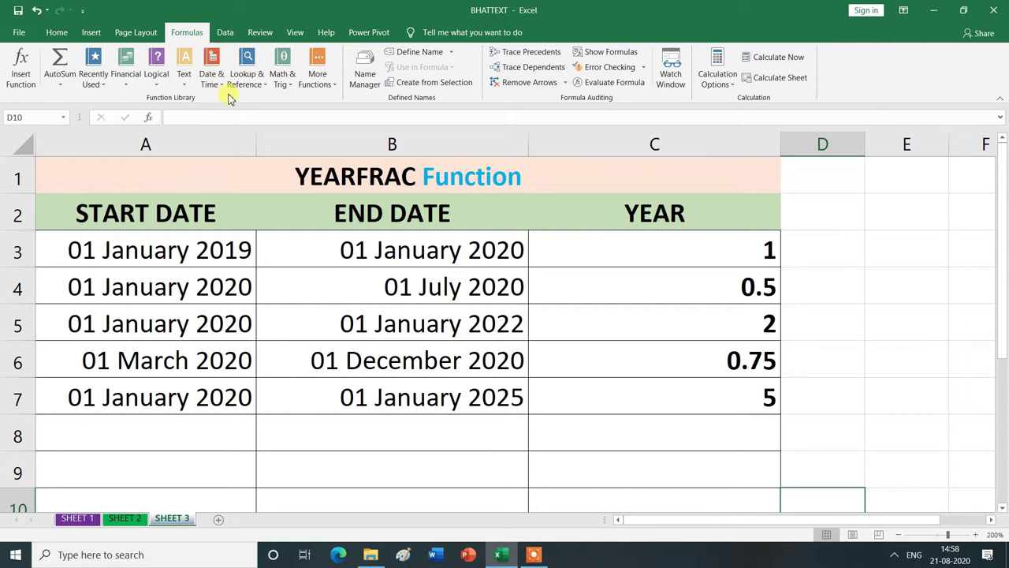
- Open the Date & Time function list on the Formulas tab and scroll down to YEARFRAC
left_click(225, 89)
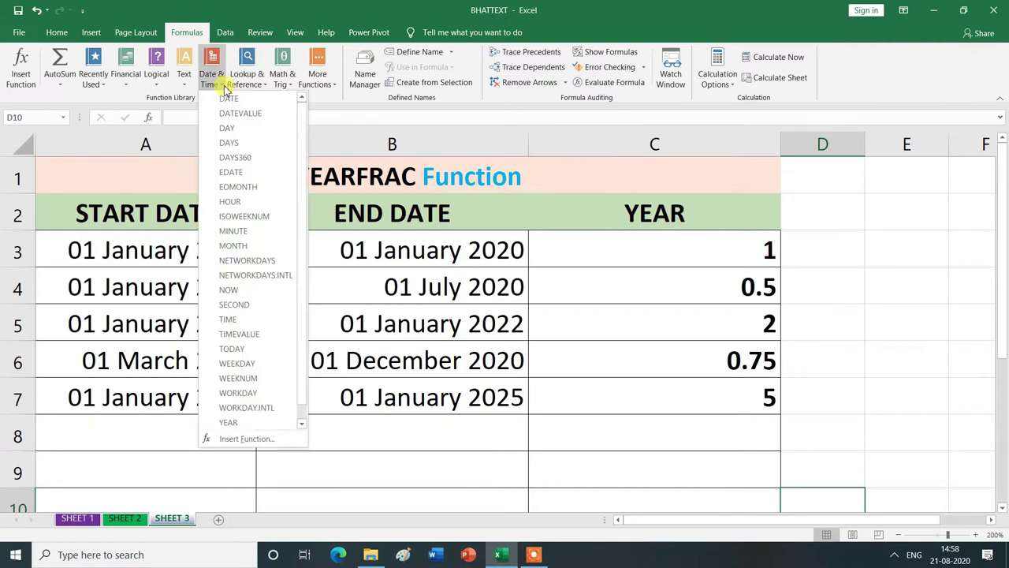
scroll(273, 392, "down", 1)
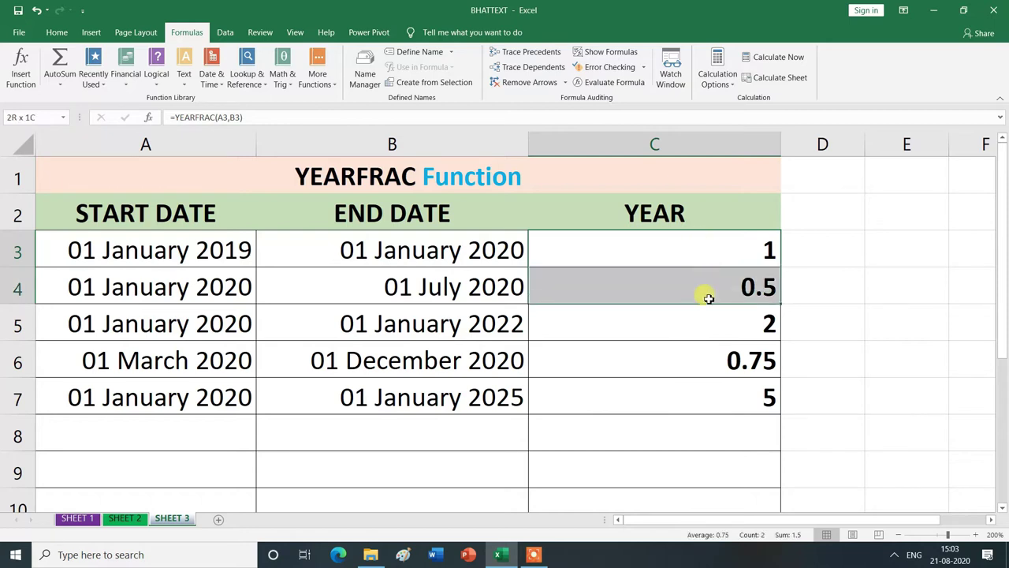
- Clear C3:C7, then enter =YEARFRAC(A3,B3) in C3 so it returns 1
left_click_drag(701, 244, 702, 392)
key("Delete")
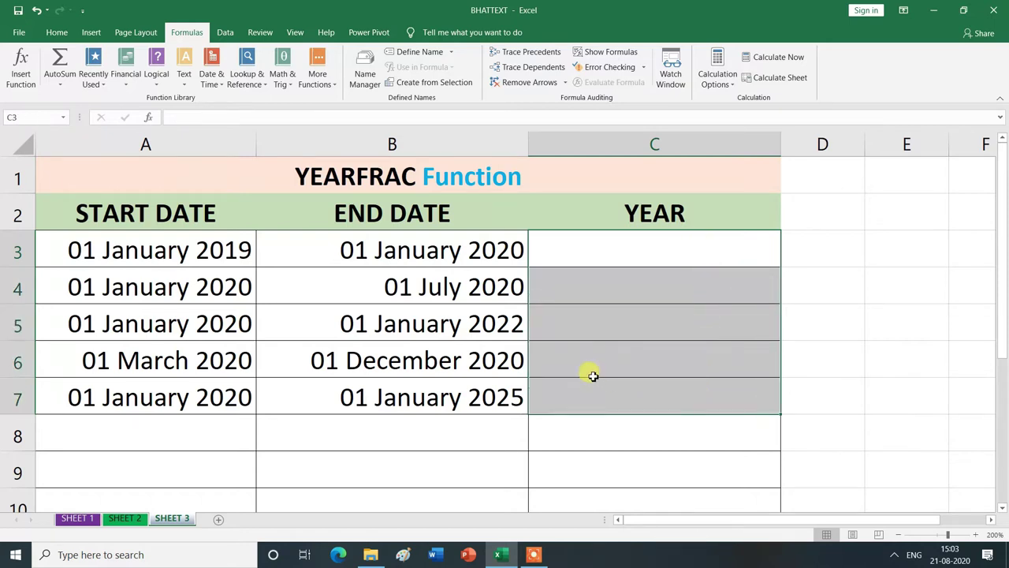
left_click(638, 251)
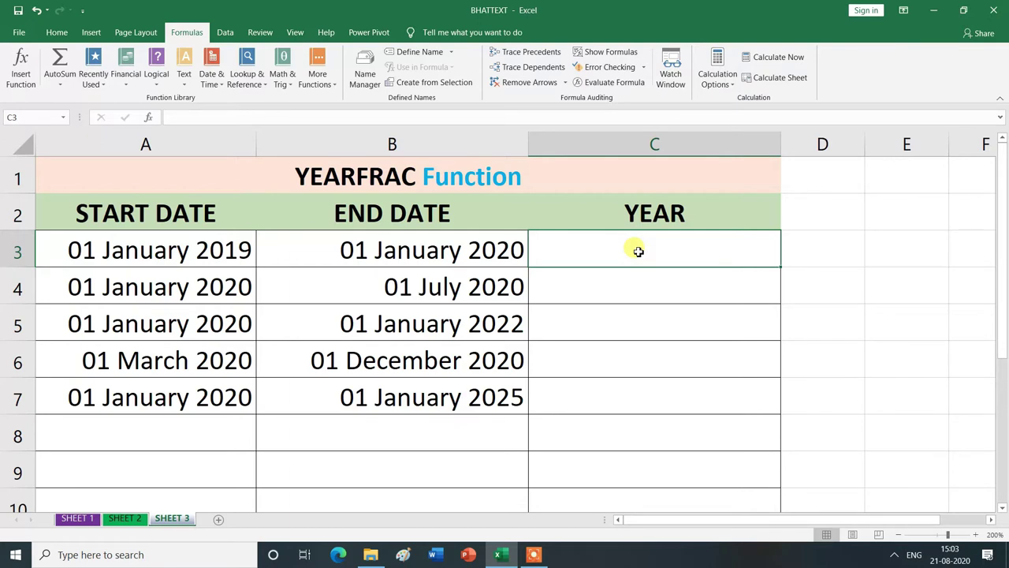
type("=")
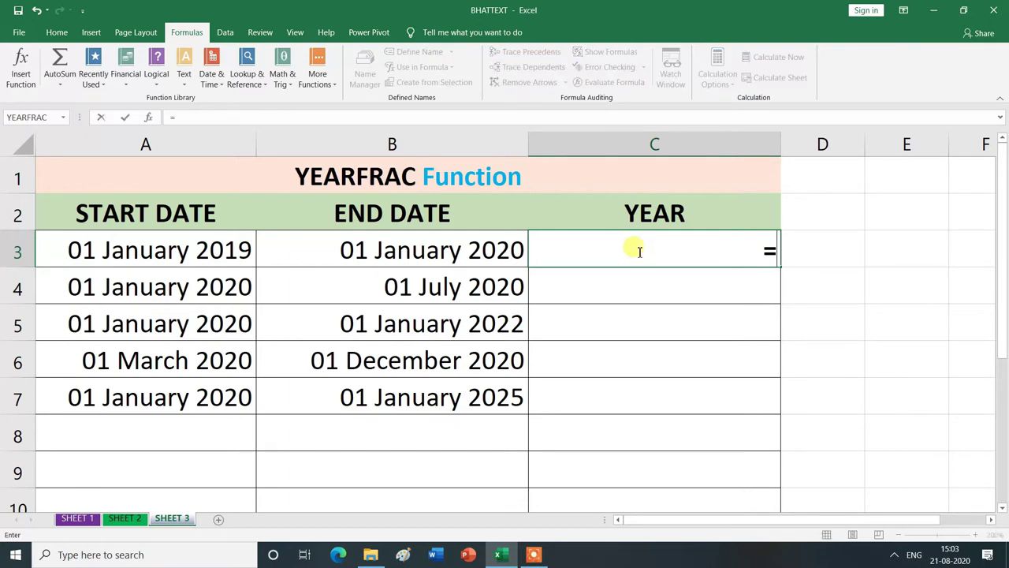
type("YE")
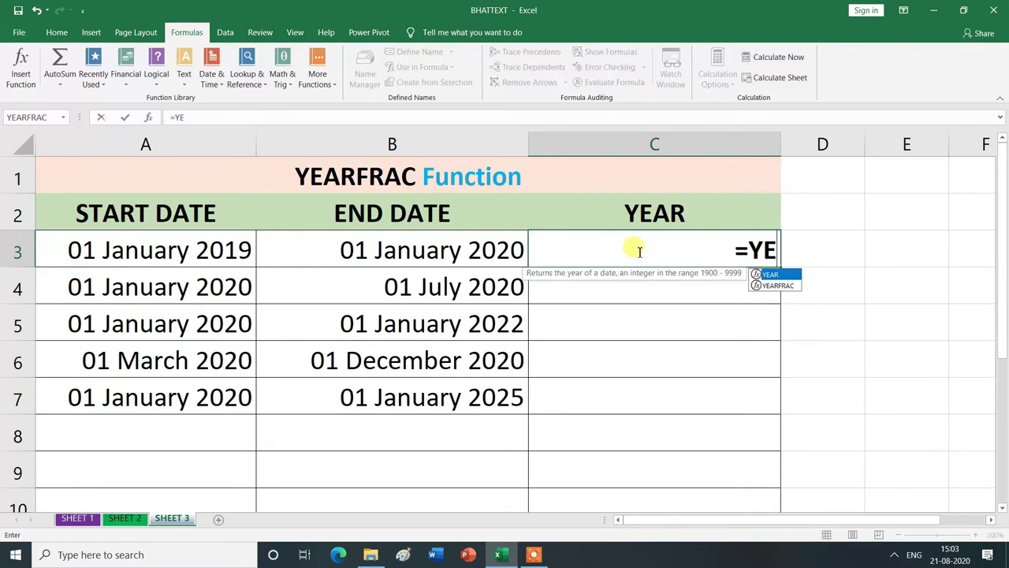
type("AR")
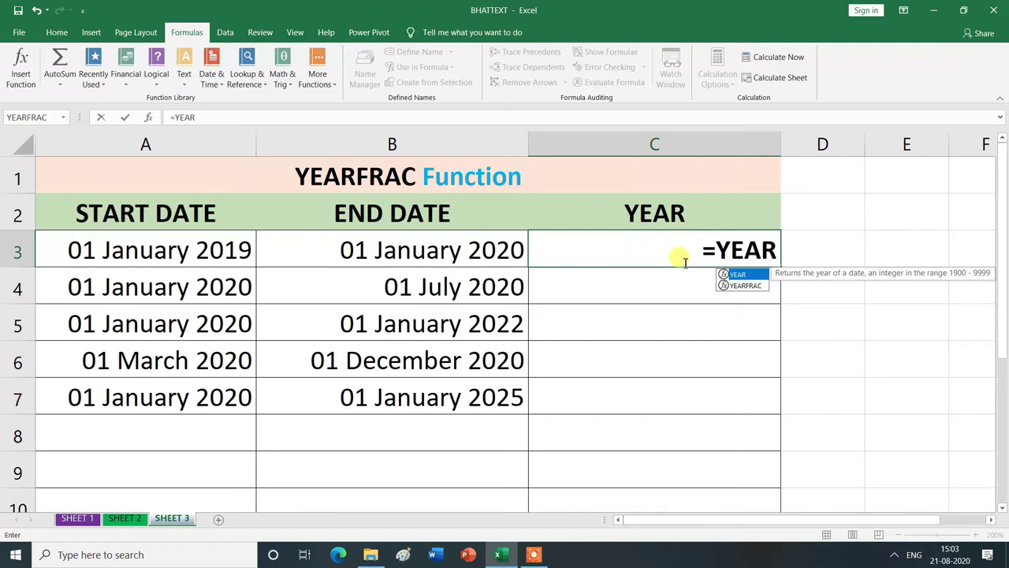
double_click(746, 285)
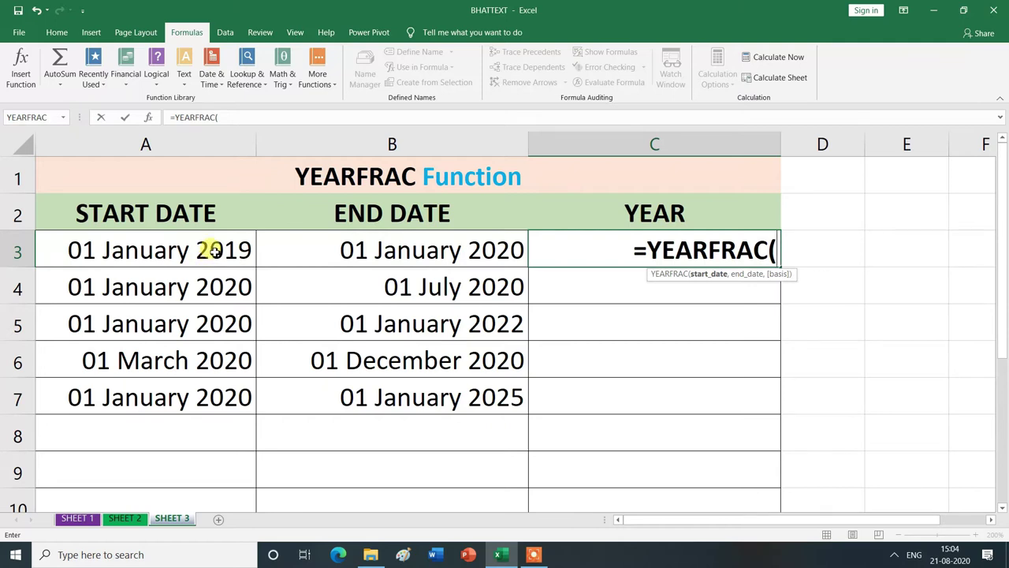
left_click(214, 251)
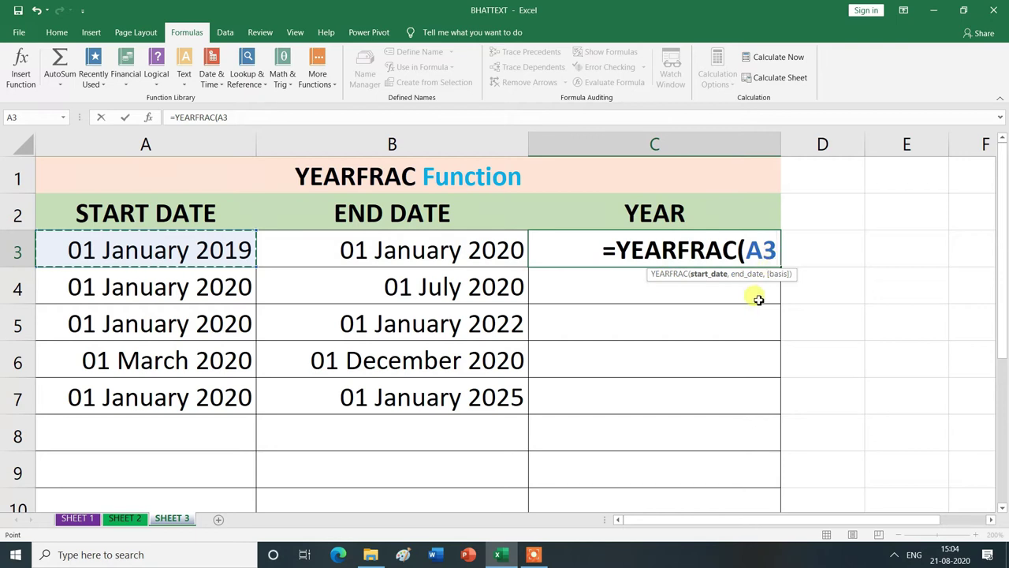
type(",")
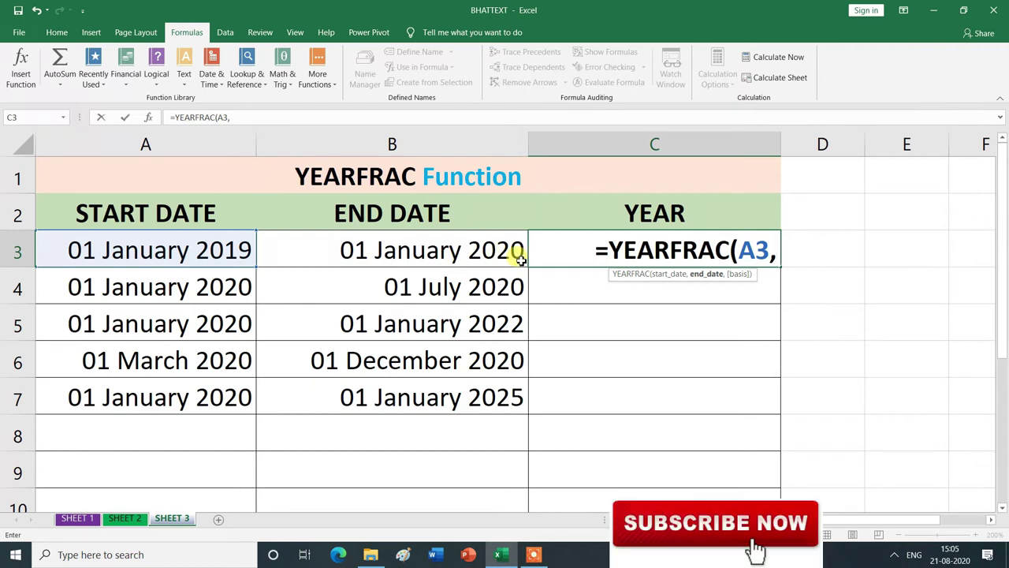
left_click(520, 259)
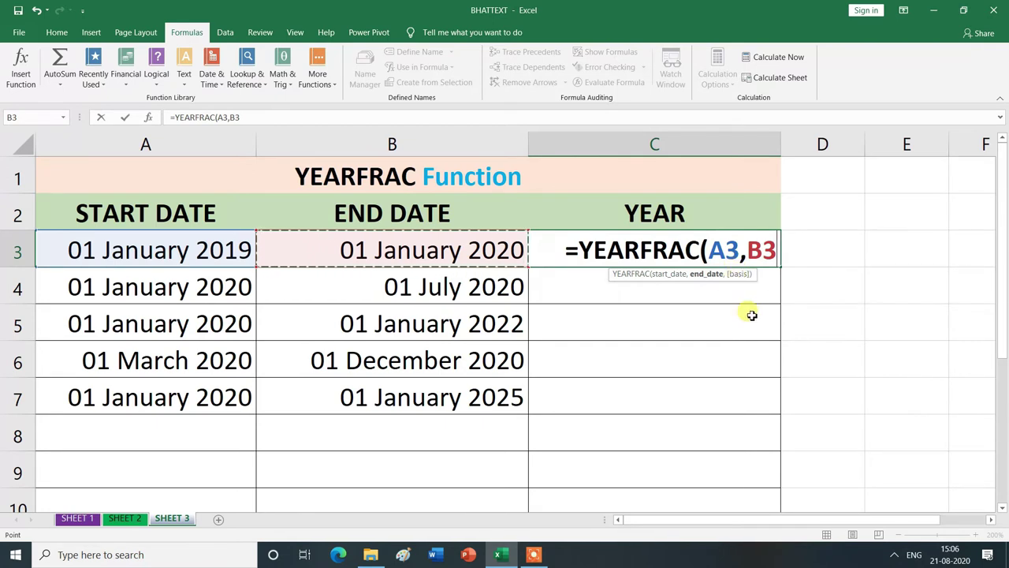
type(")")
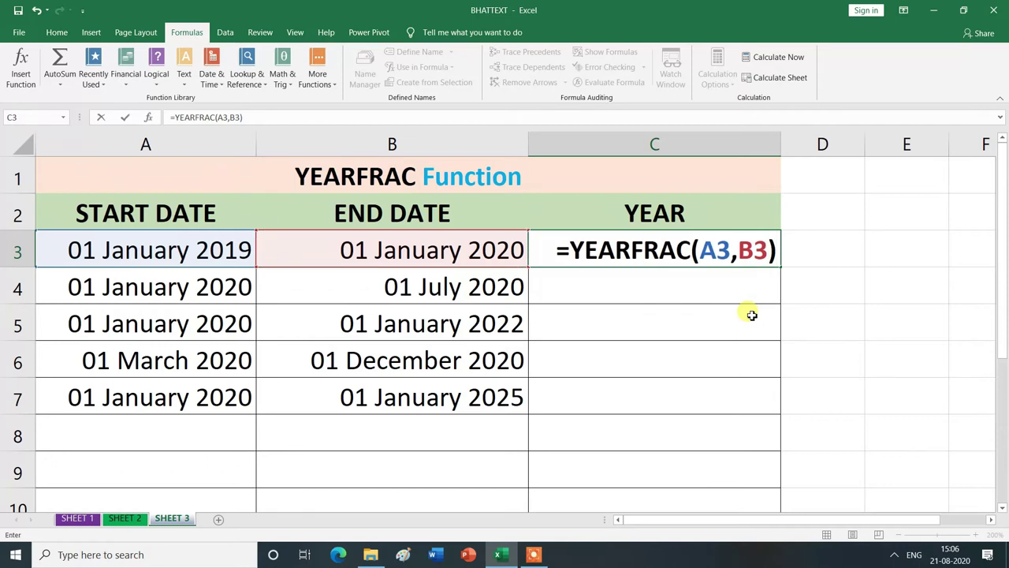
key("Return")
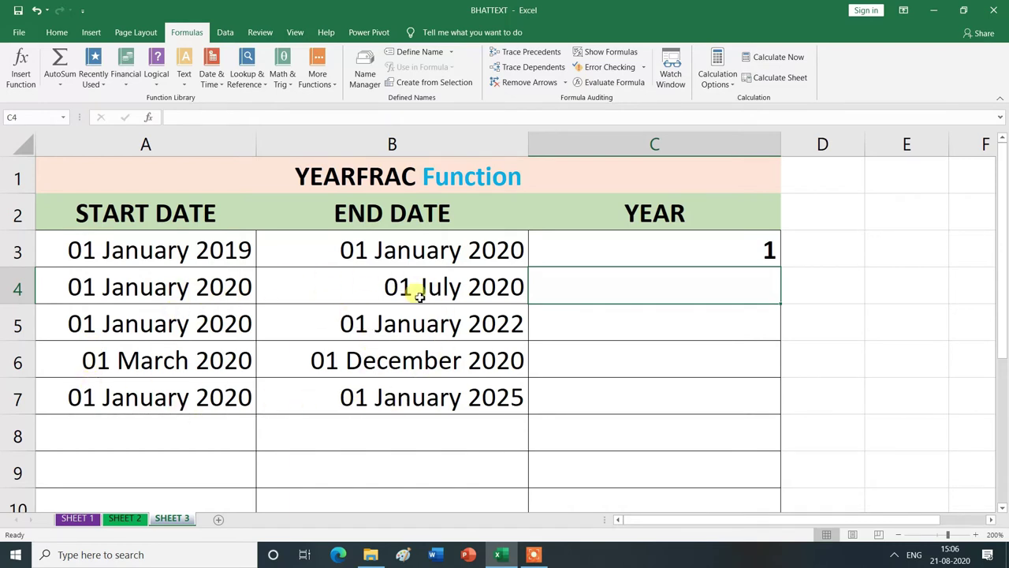
- Fill the C3 YEARFRAC formula down to C7, giving 0.5, 2, 0.75 and 5
left_click(748, 247)
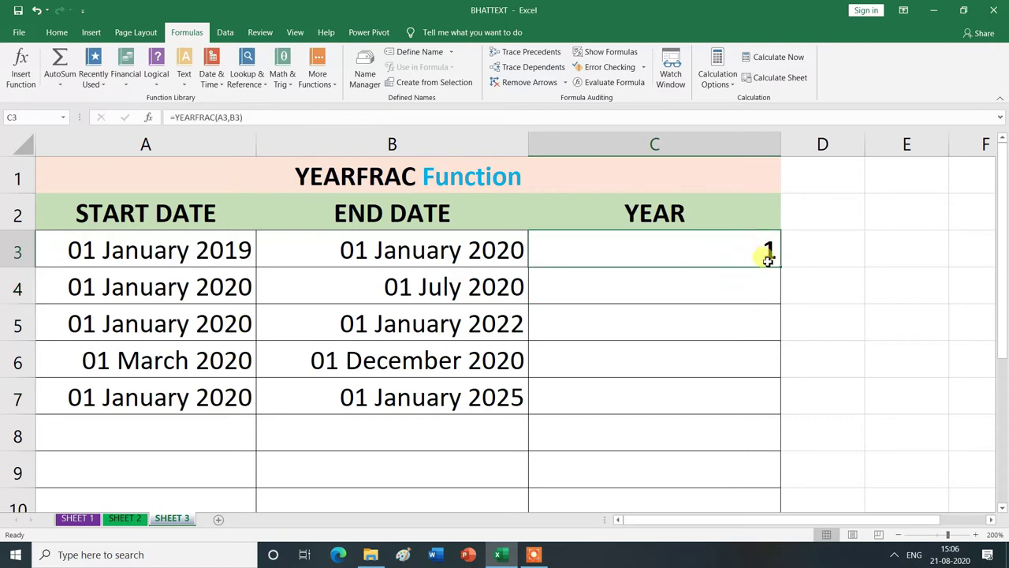
left_click_drag(780, 266, 771, 408)
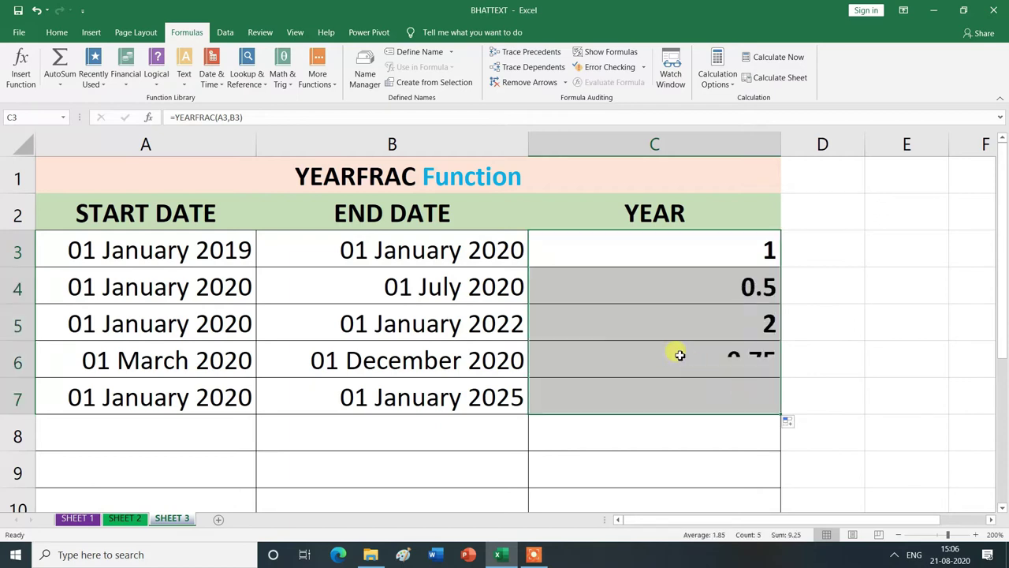
left_click(699, 461)
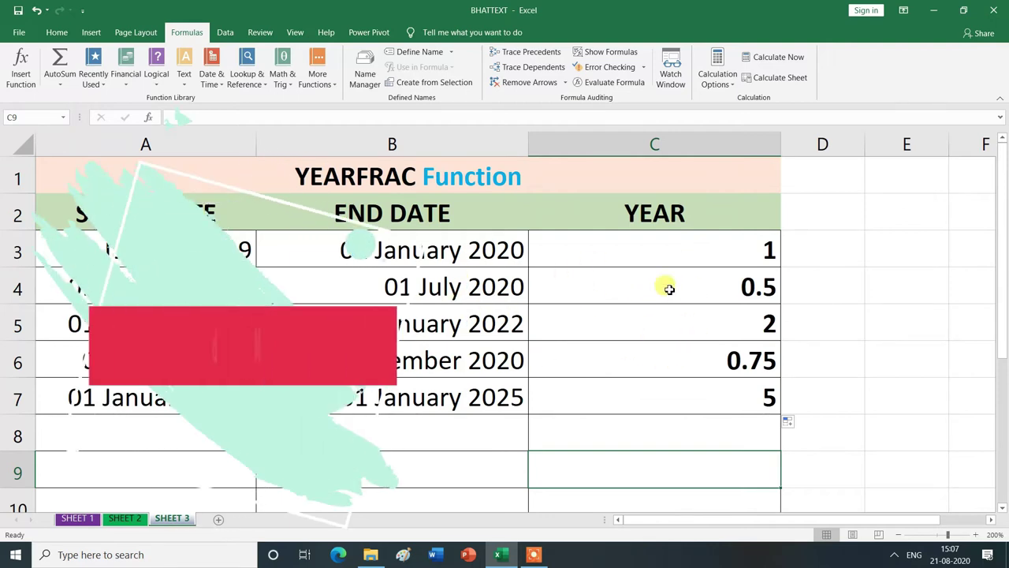
- Clear the YEAR results in C3:C7 again and select C3
left_click_drag(645, 270, 709, 390)
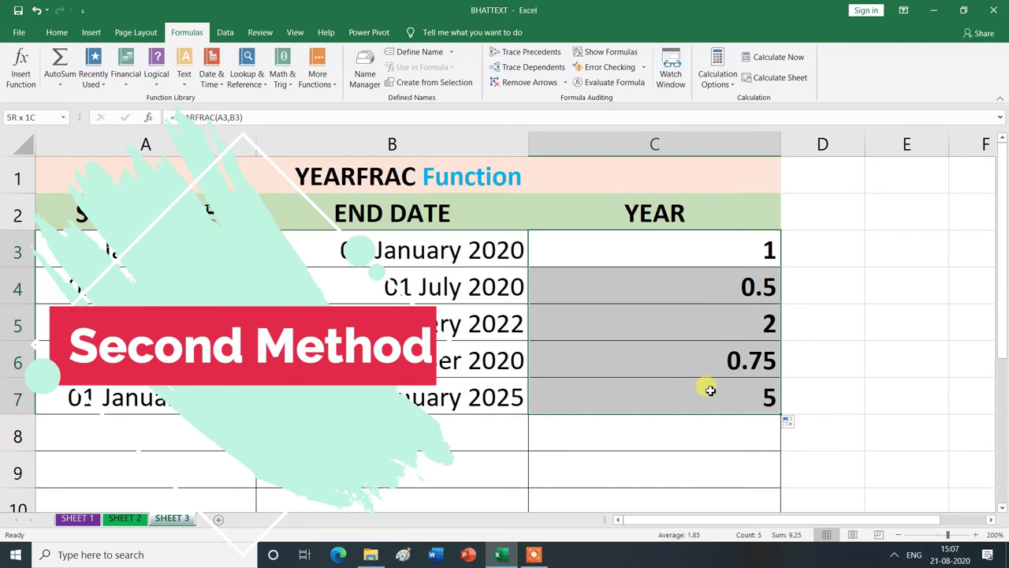
key("Delete")
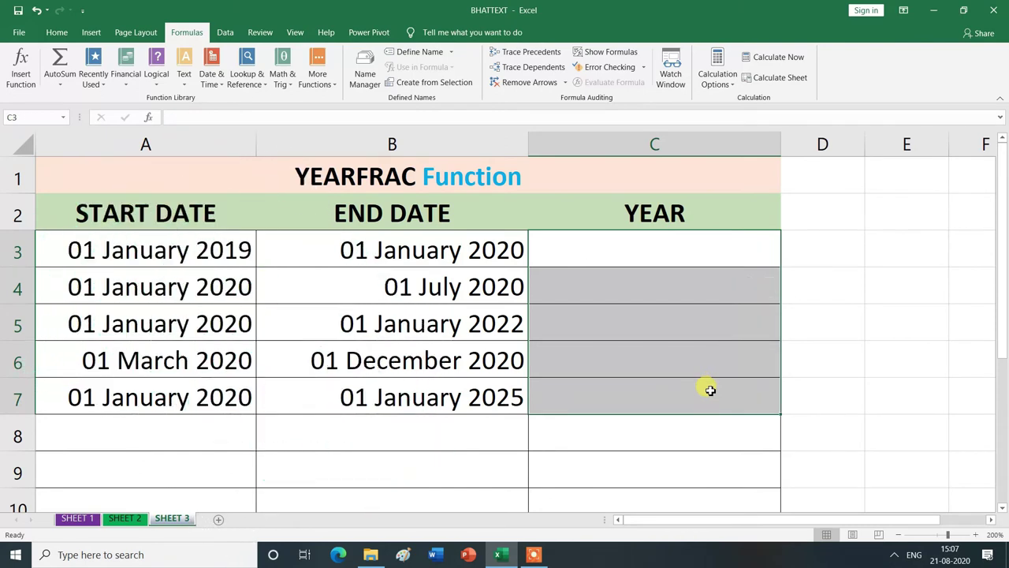
left_click(654, 249)
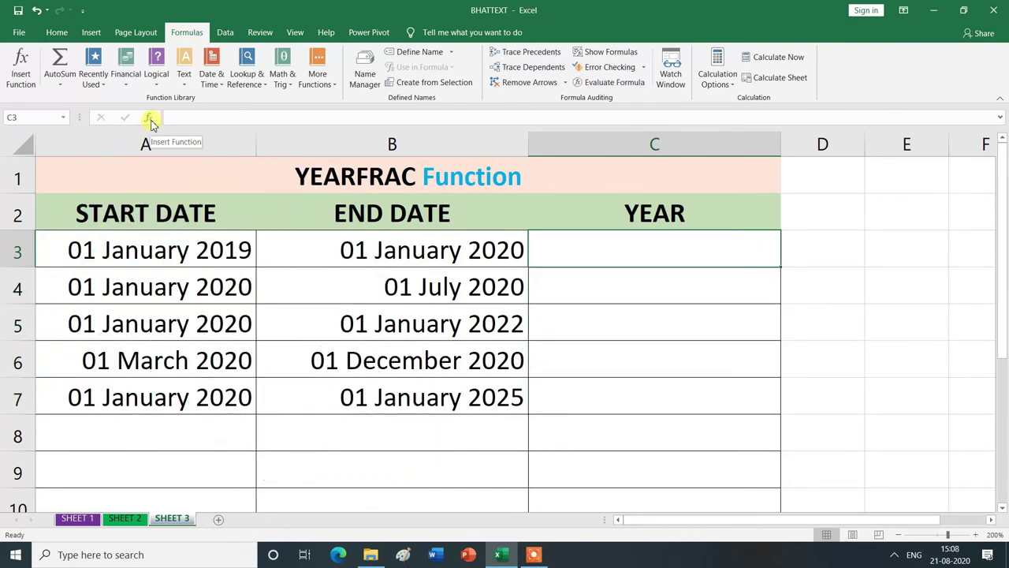
- Search Insert Function for YEARFRAC and choose it to open Function Arguments
left_click(150, 118)
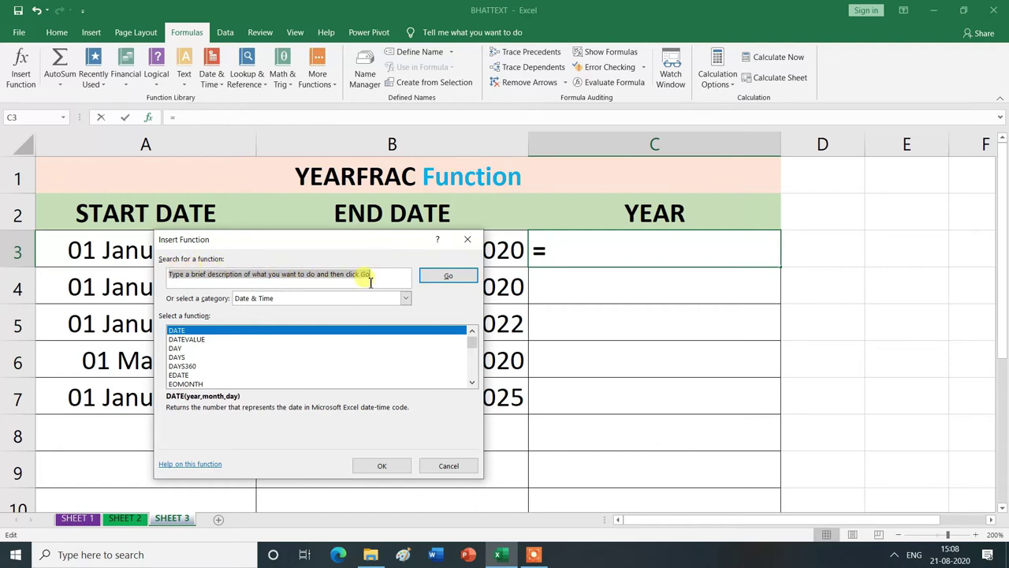
type("YEARFRAC")
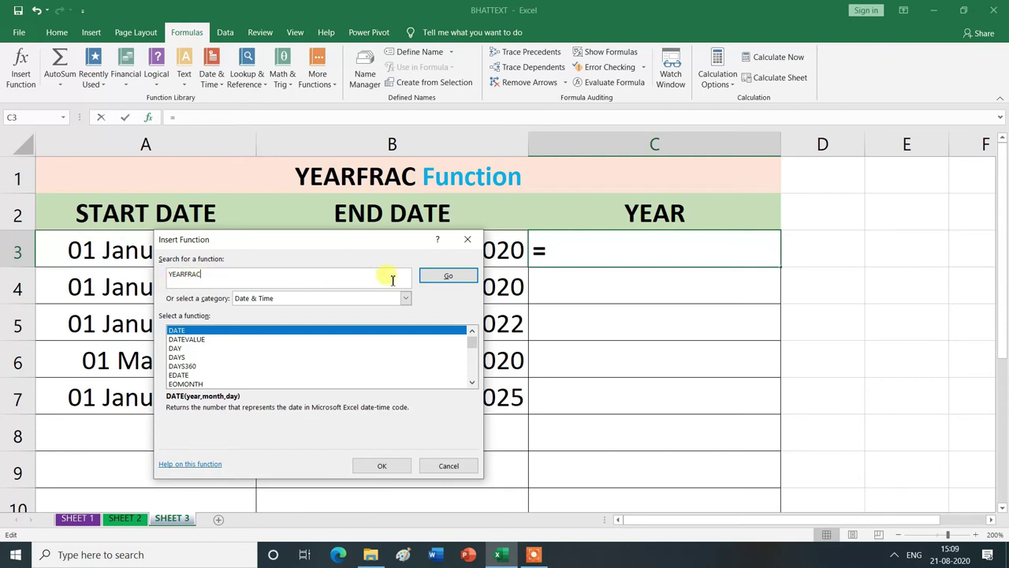
left_click(457, 279)
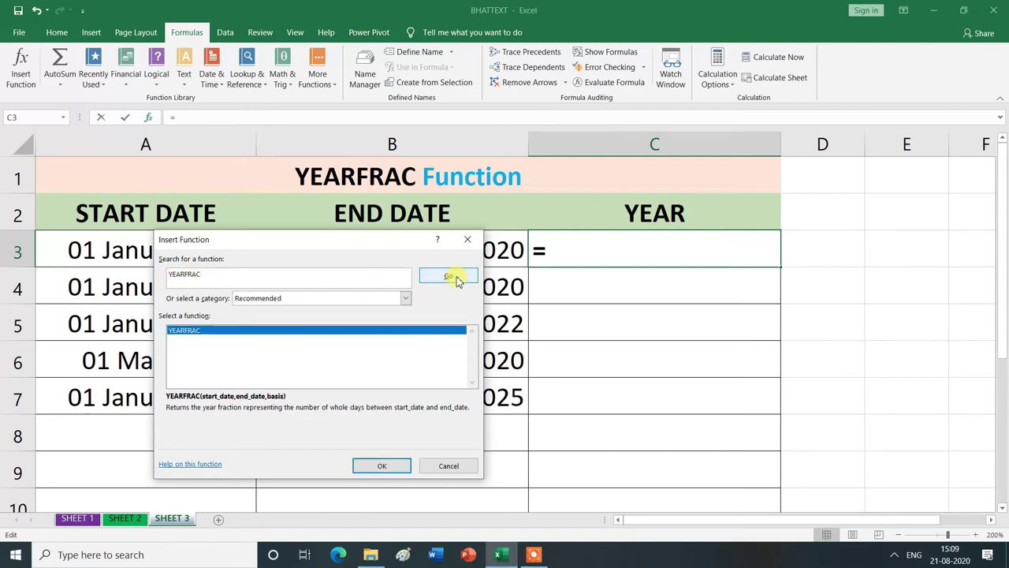
left_click(183, 343)
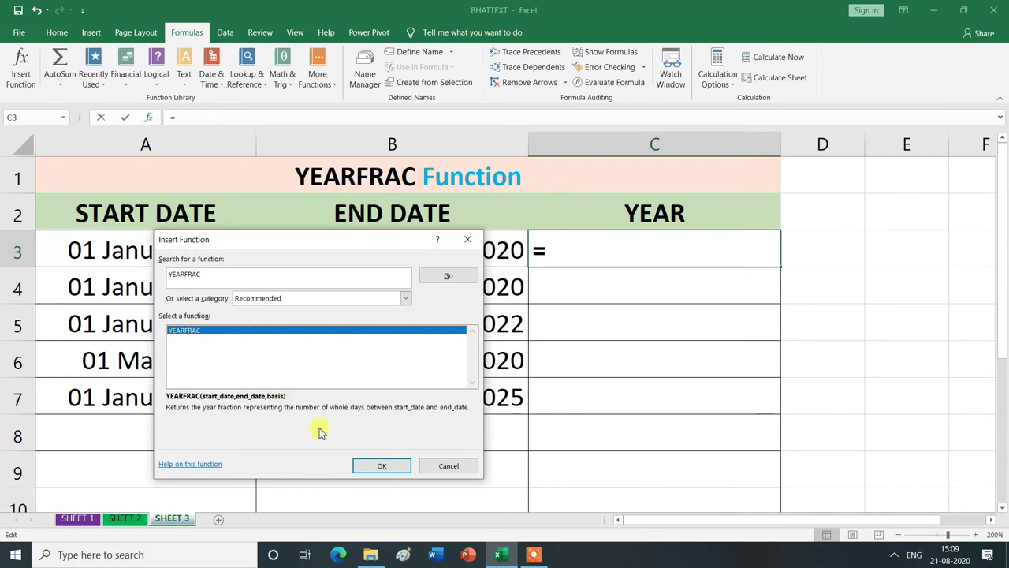
left_click(380, 467)
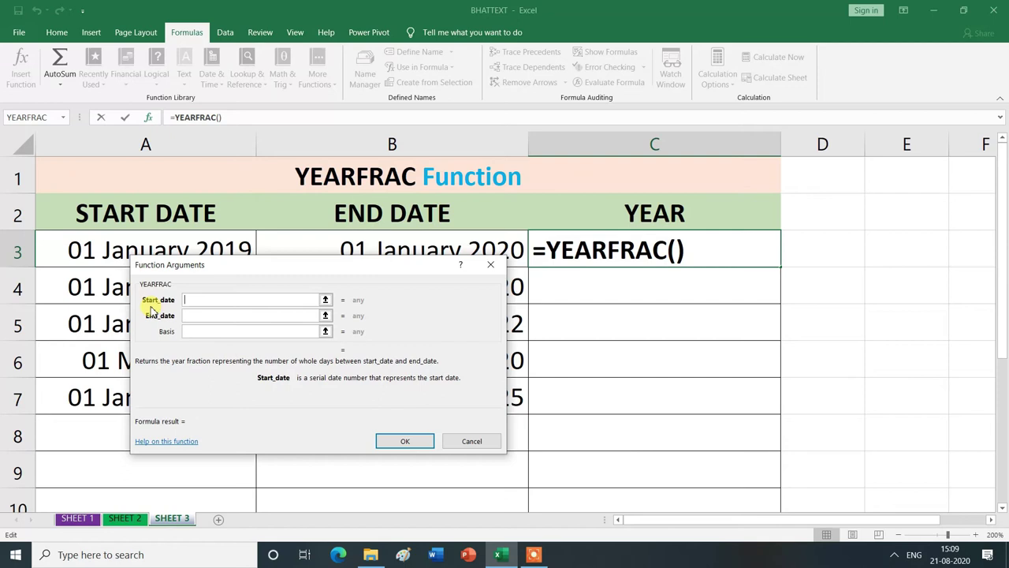
- Set Start_date to A3 and End_date to B3 so C3 shows 1
mouse_move(327, 264)
left_mouse_down()
mouse_move(771, 288)
mouse_move(685, 354)
left_mouse_up()
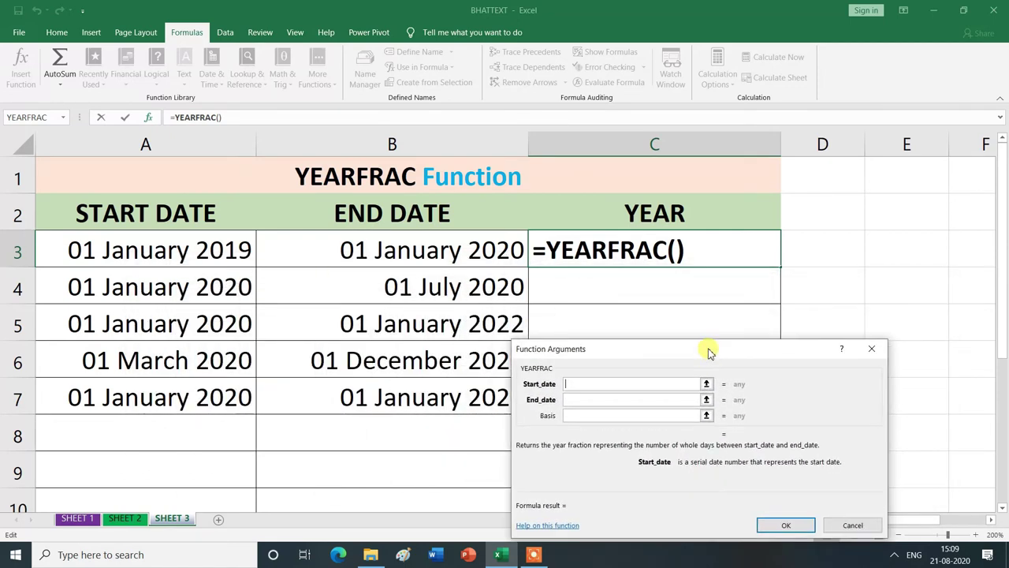
left_click(138, 250)
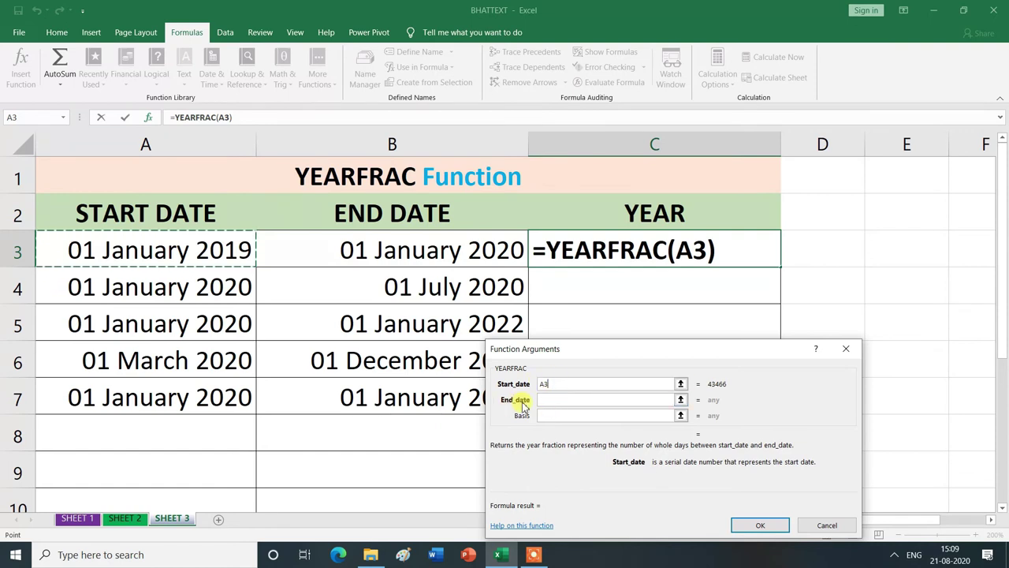
left_click(569, 400)
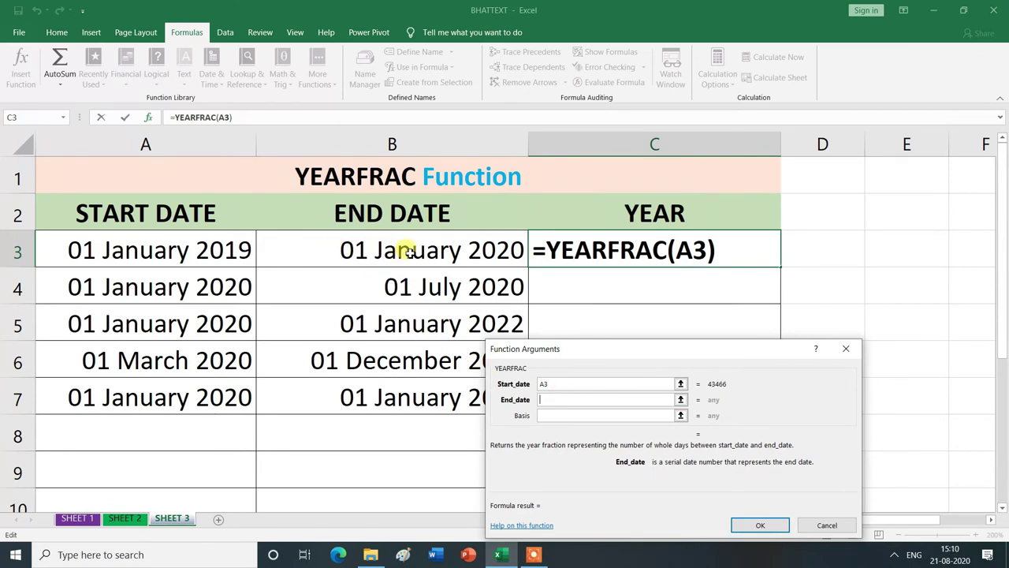
left_click(409, 252)
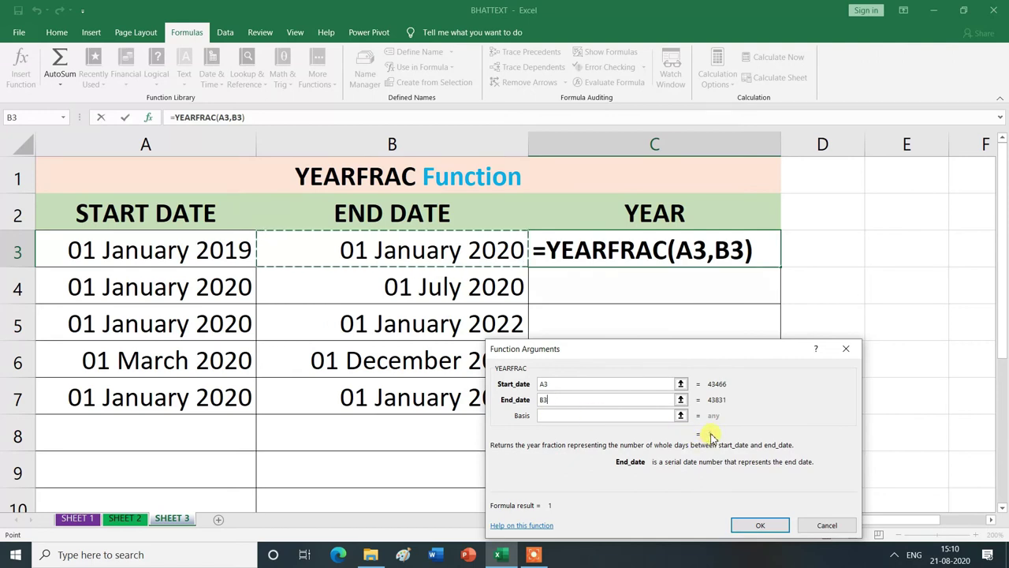
left_click(757, 526)
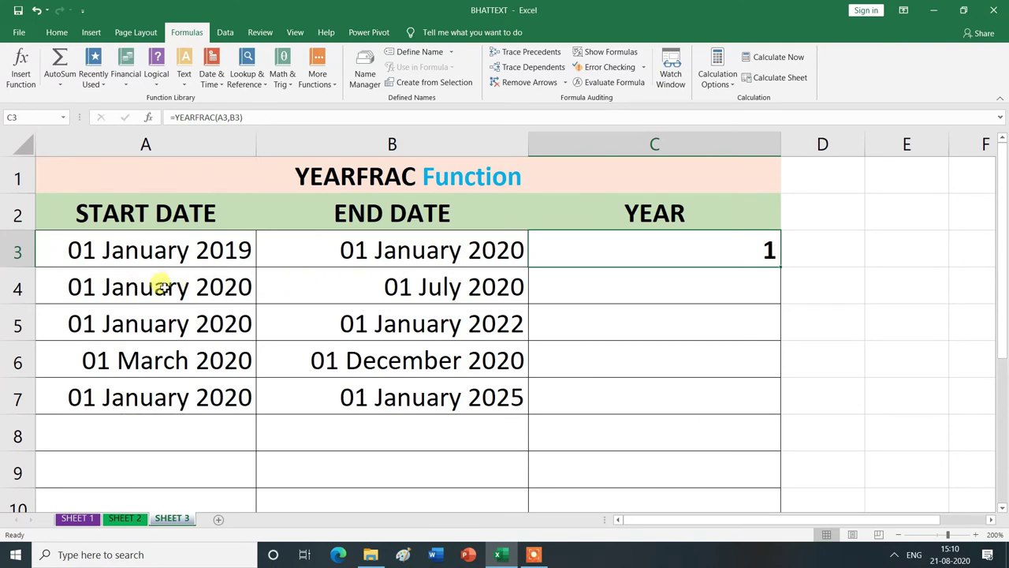
- In C4, insert the YEARFRAC function through the Insert Function search
left_click(671, 284)
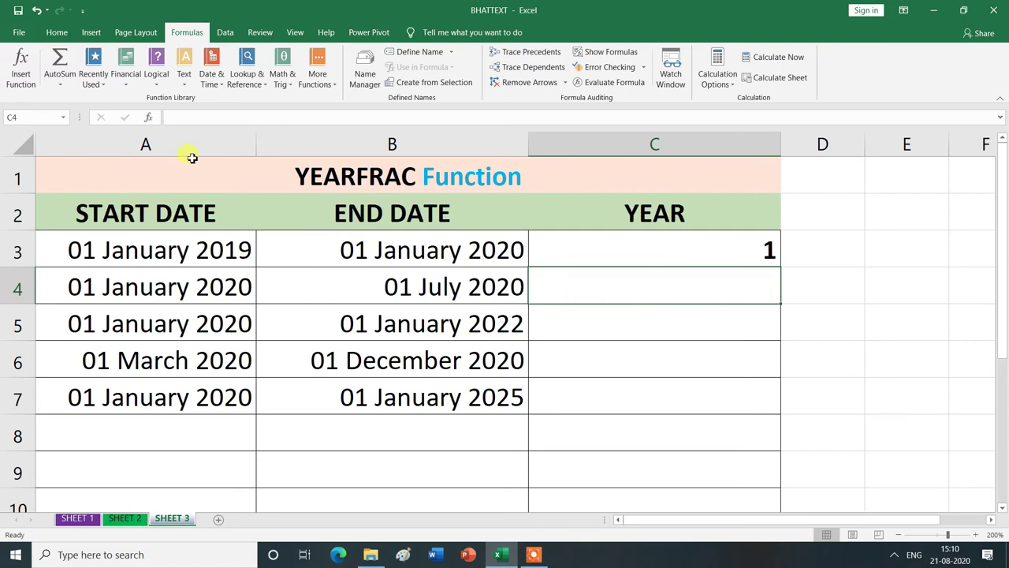
left_click(150, 119)
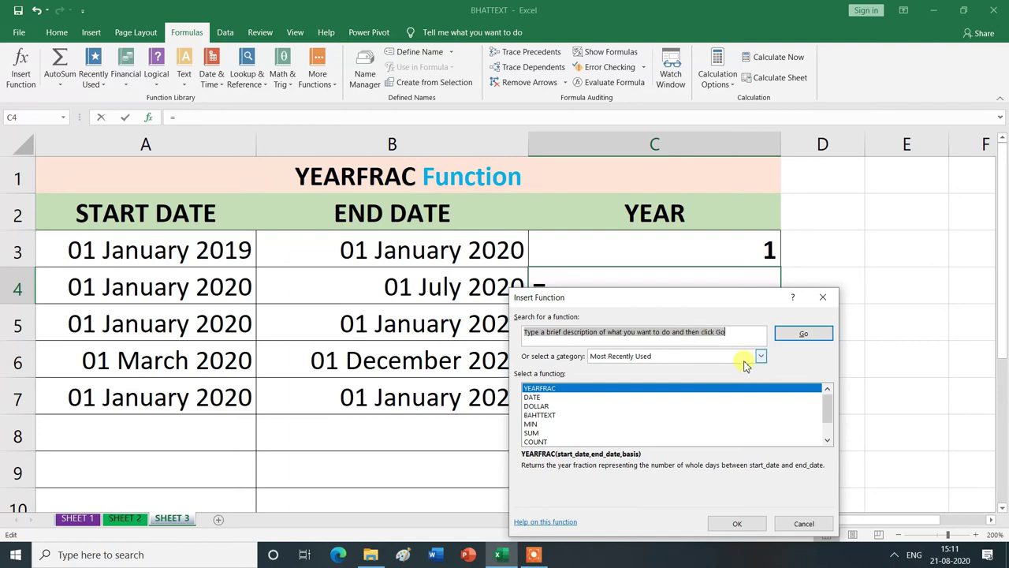
type("YEARFRAC")
left_click(801, 335)
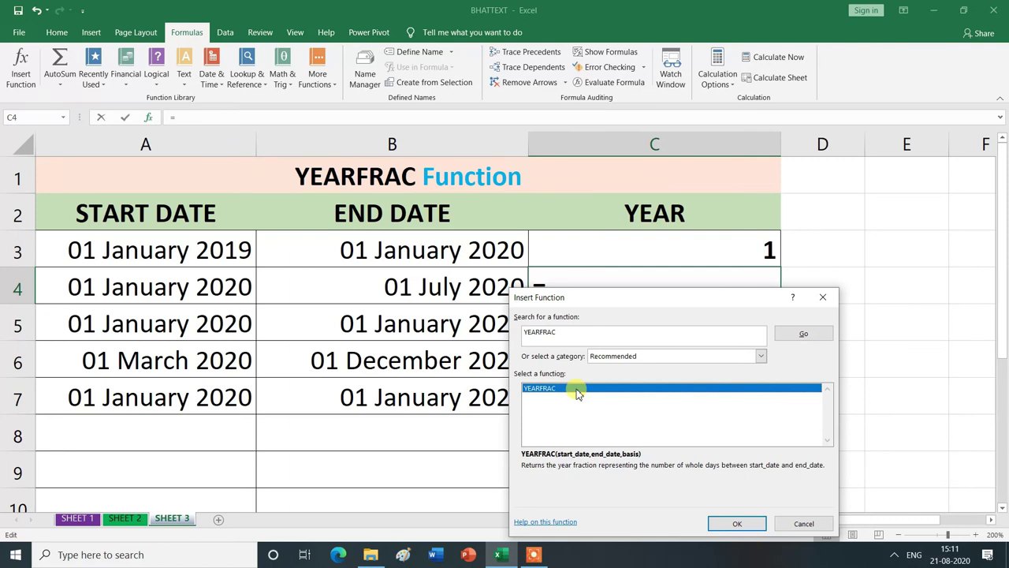
left_click(741, 523)
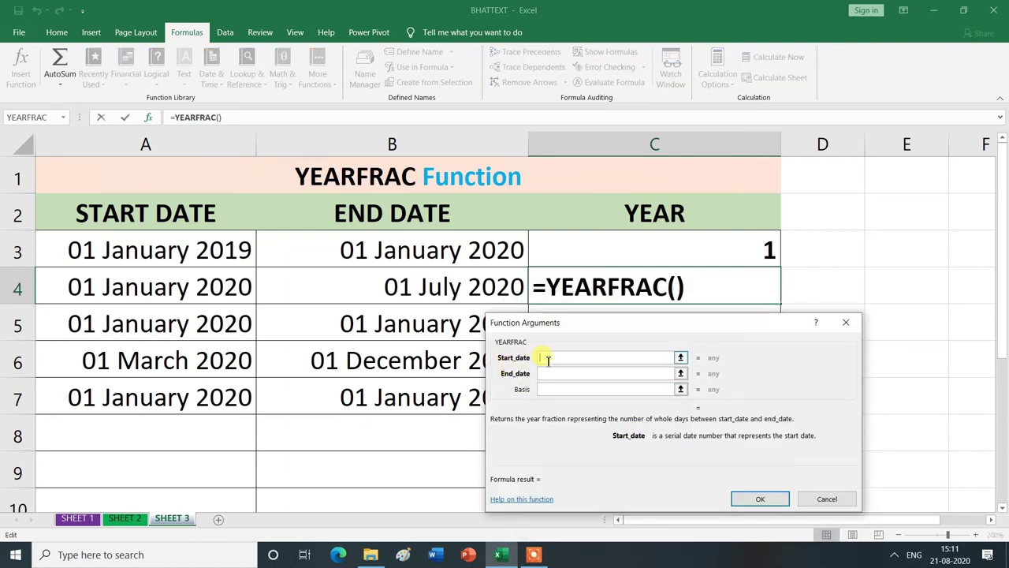
- Set Start_date to A4 and End_date to B4 so C4 shows 0.5
left_click(135, 288)
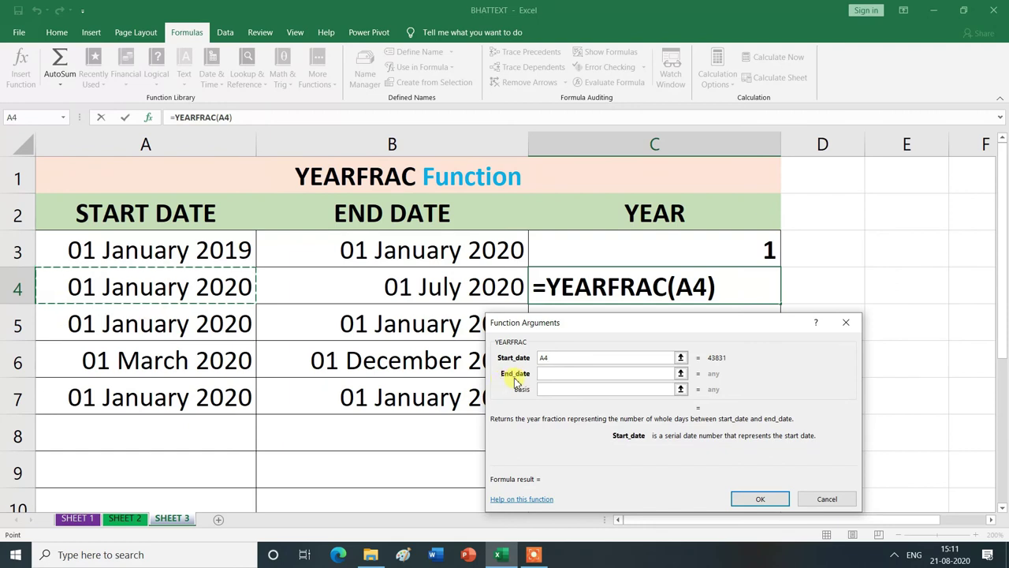
left_click(564, 376)
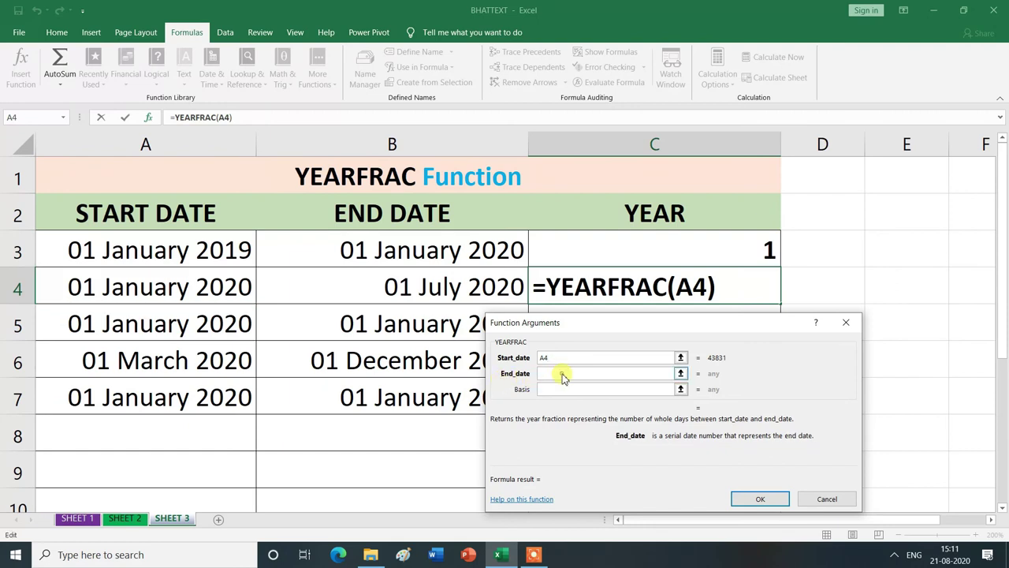
left_click(420, 289)
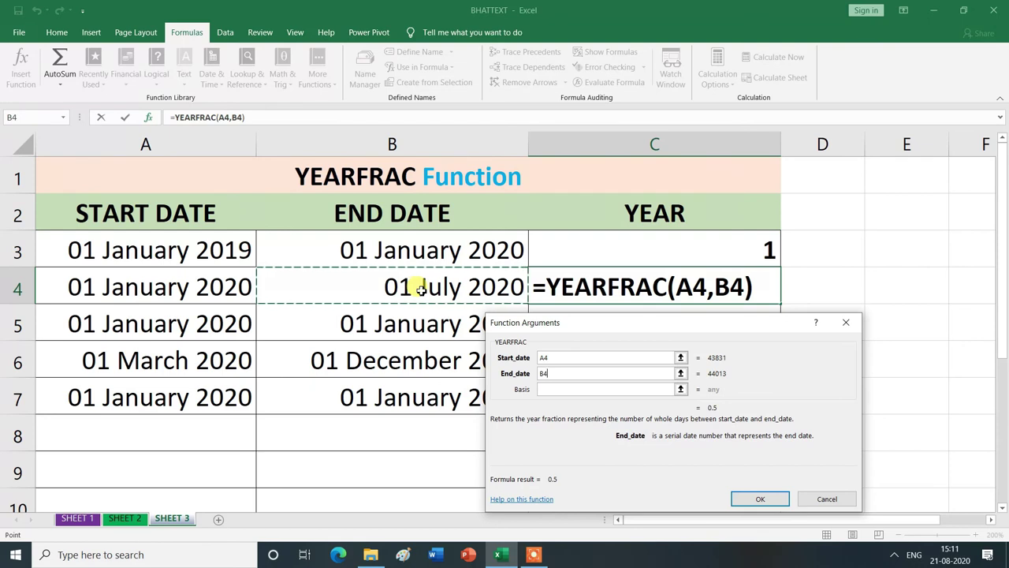
double_click(544, 375)
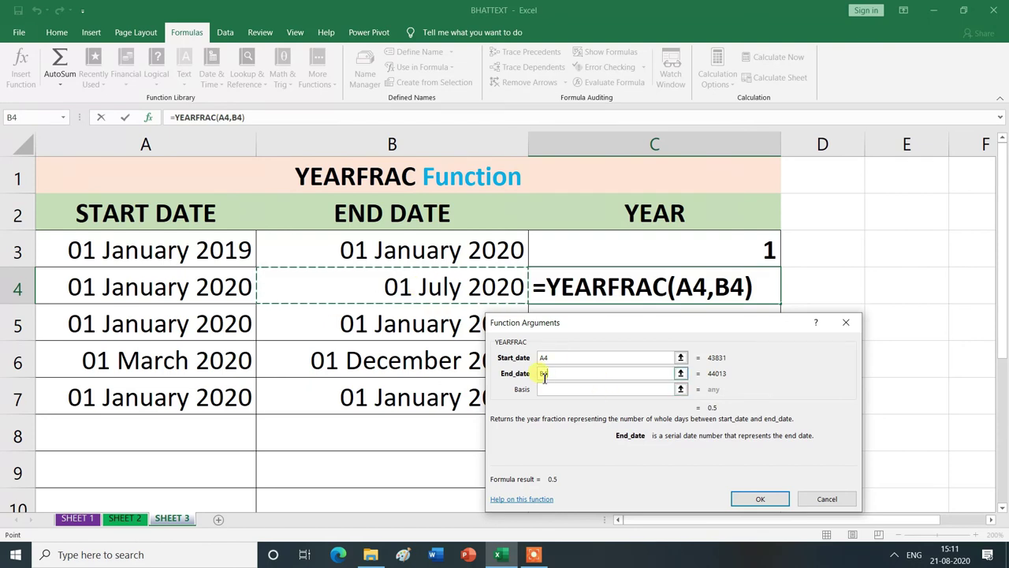
left_click(551, 389)
left_click(759, 499)
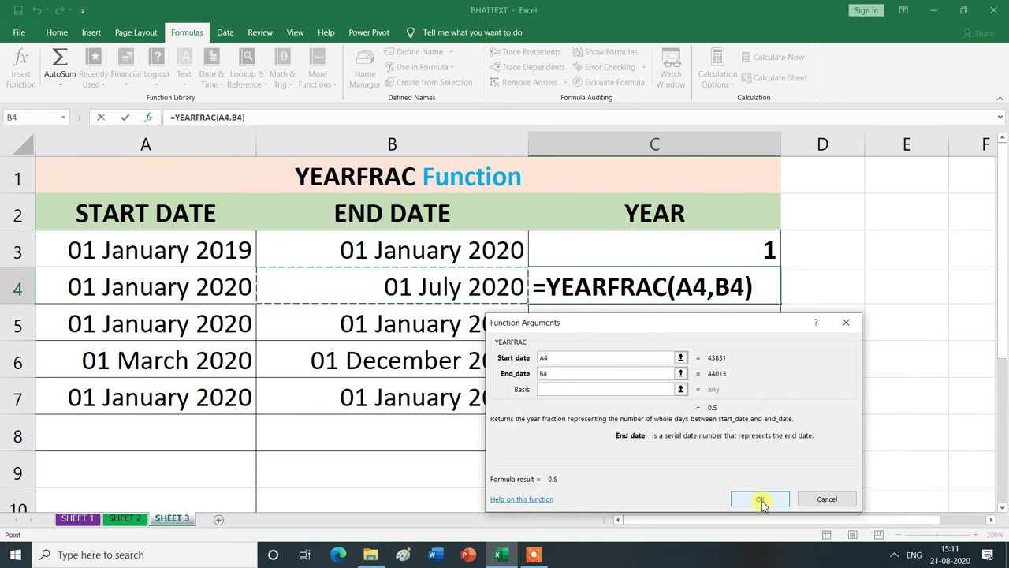
left_click(760, 500)
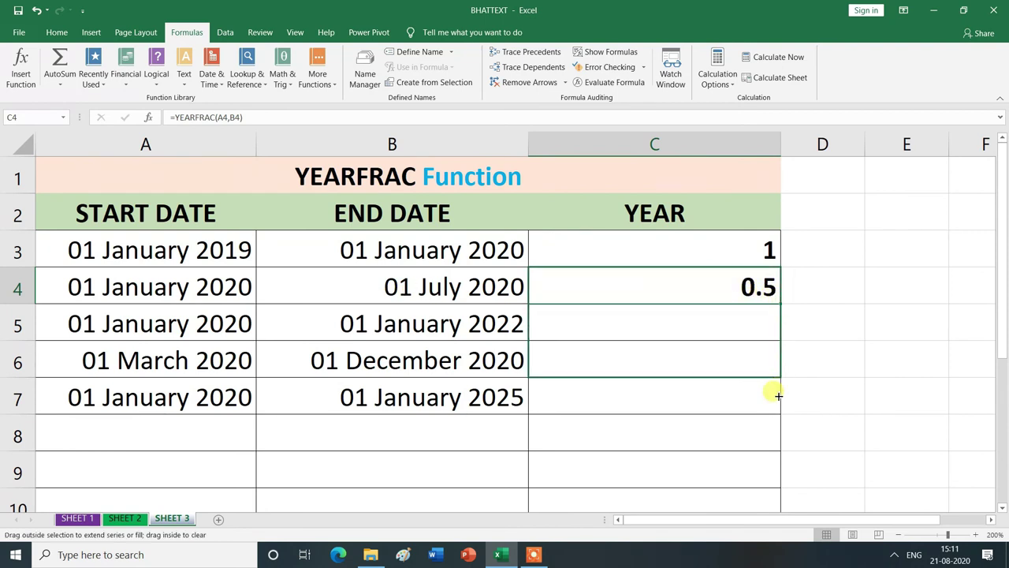
- Drag the C4 formula down to C7 so C5:C7 show 2, 0.75 and 5
left_click_drag(781, 304, 768, 399)
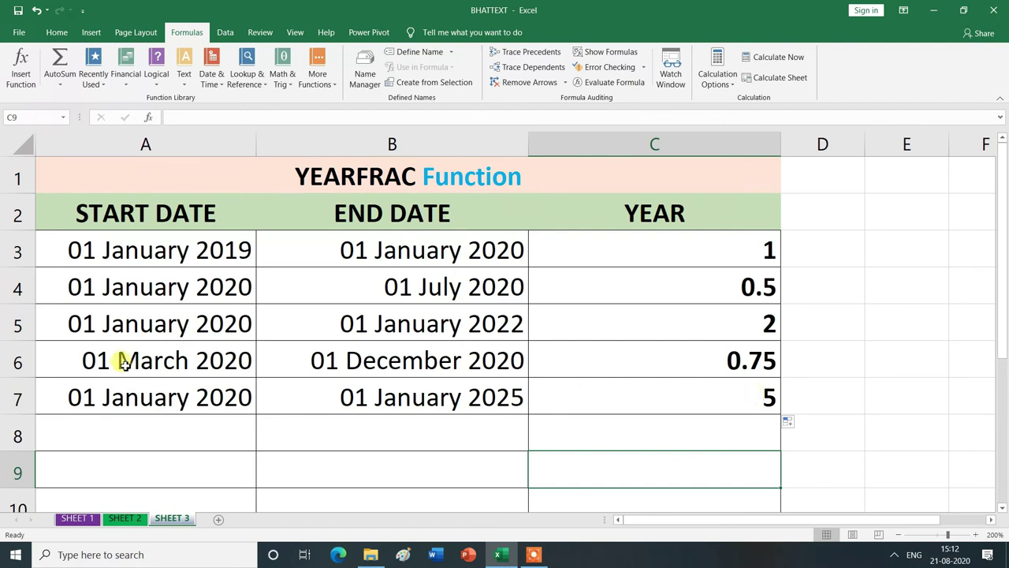